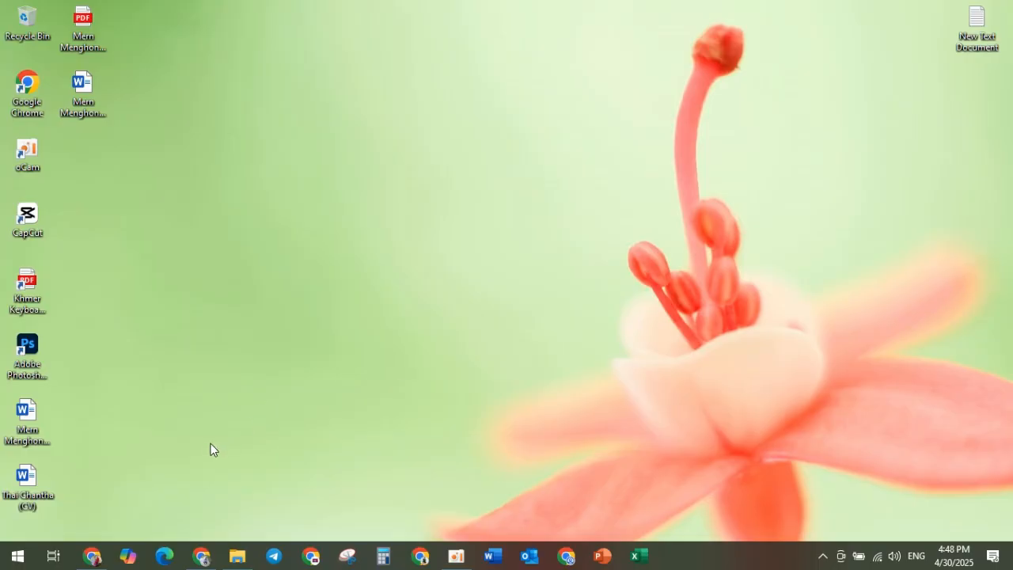
Step: Switch to the Letter document in Google Docs and maximize its browser window
{"action": "left_click", "coordinate": [92, 556]}
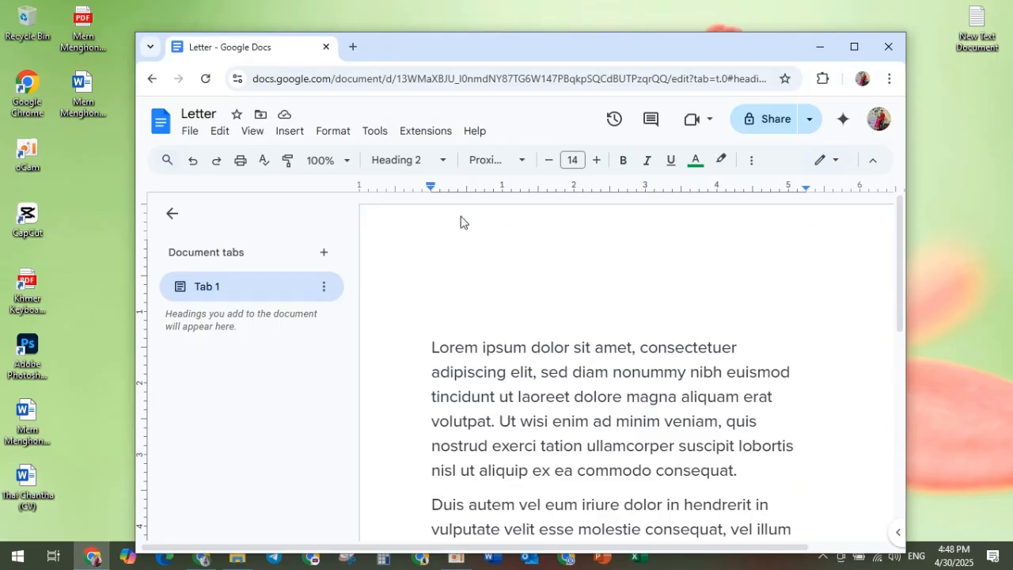
{"action": "left_click_drag", "start_coordinate": [900, 229], "coordinate": [842, 38]}
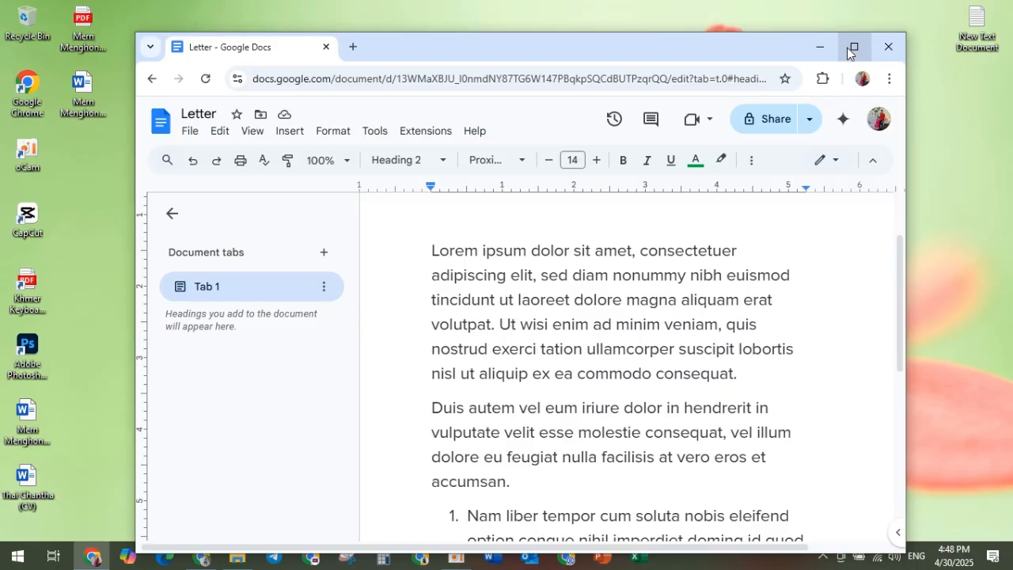
{"action": "left_click", "coordinate": [853, 46]}
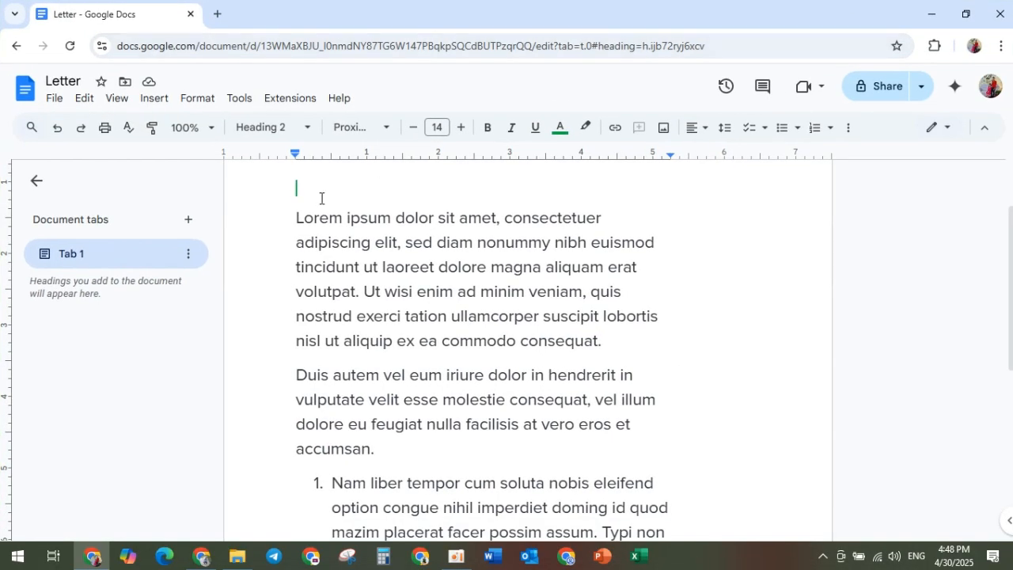
Step: Select the letter's text from "Lorem ipsum" through the end of the numbered paragraph and keep the zoom at 100%
{"action": "left_click_drag", "start_coordinate": [298, 212], "coordinate": [680, 504]}
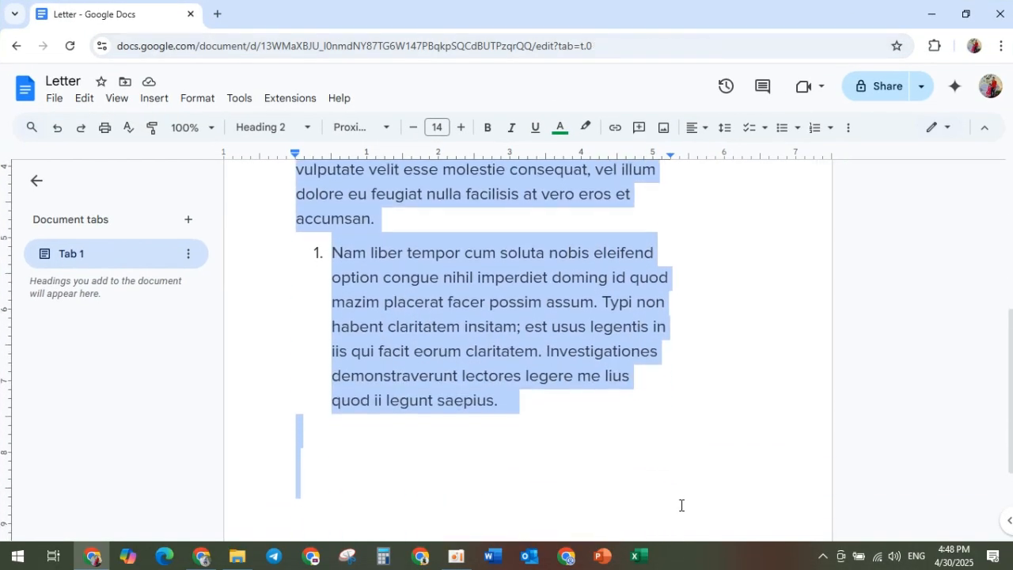
{"action": "left_click", "coordinate": [210, 128]}
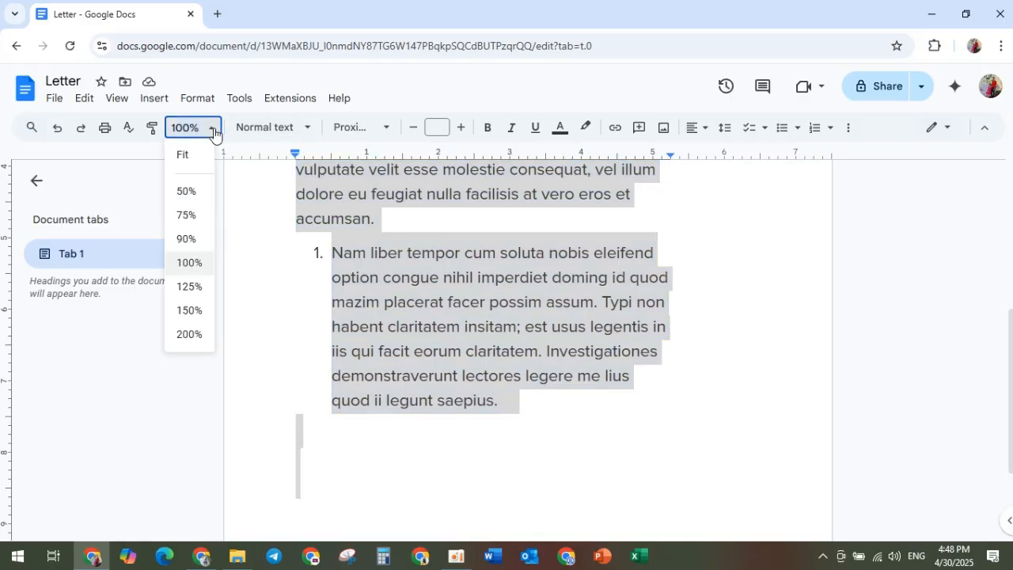
{"action": "left_click", "coordinate": [187, 265]}
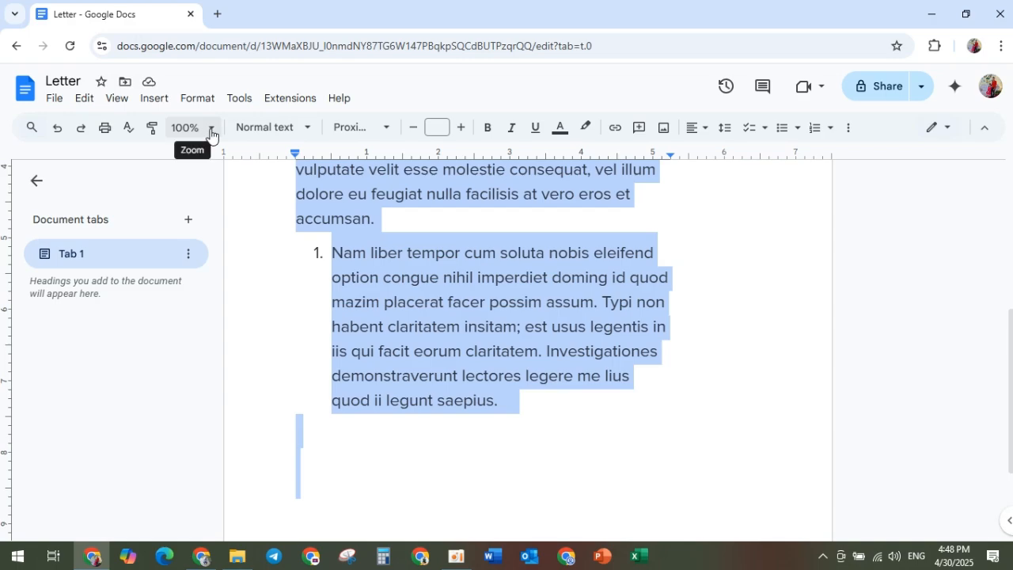
Step: Try the Heading 1 and Title styles on the selected text and undo both style changes
{"action": "left_click", "coordinate": [307, 133]}
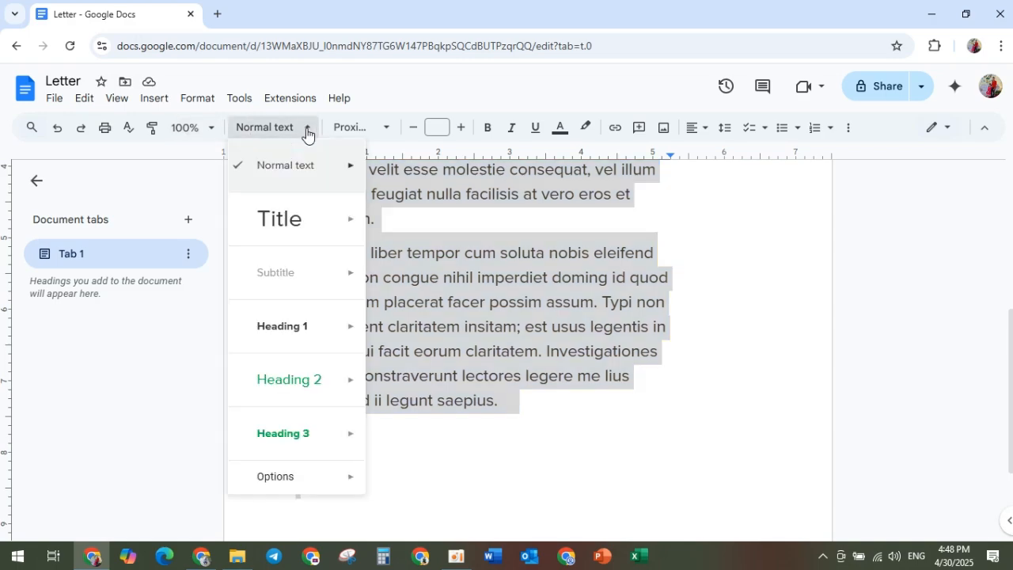
{"action": "mouse_move", "coordinate": [311, 238]}
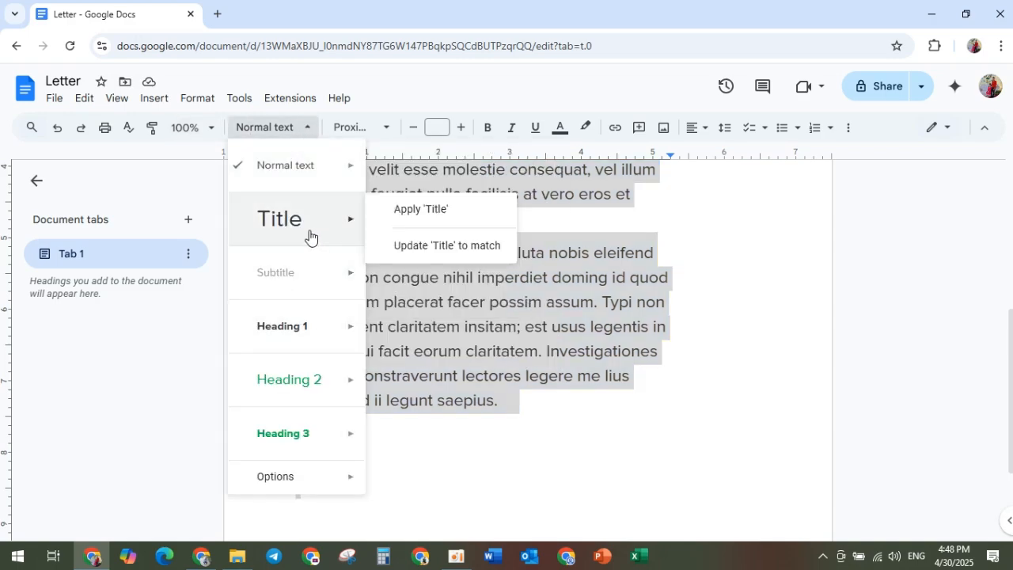
{"action": "left_click", "coordinate": [305, 326]}
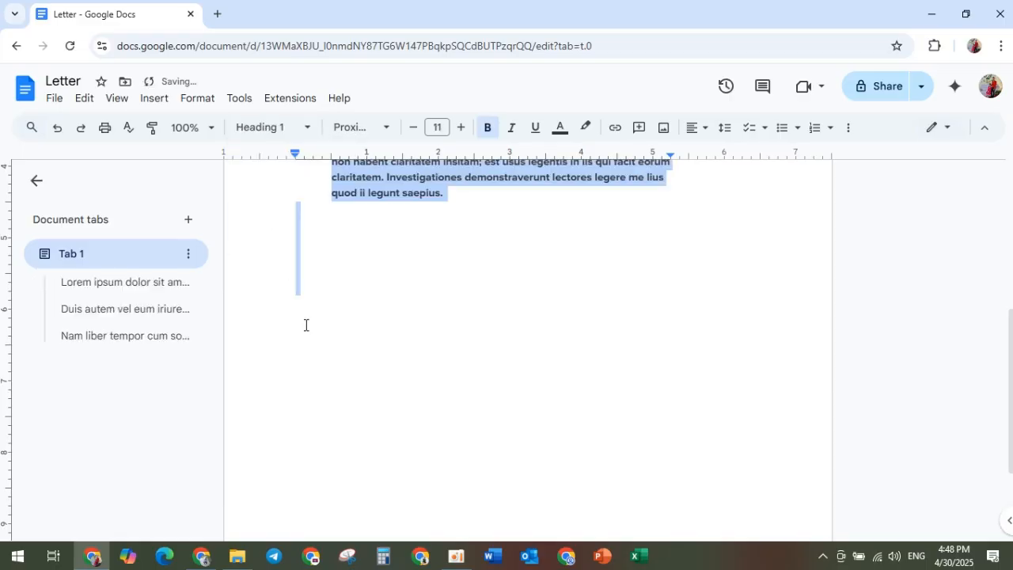
{"action": "left_click", "coordinate": [307, 128]}
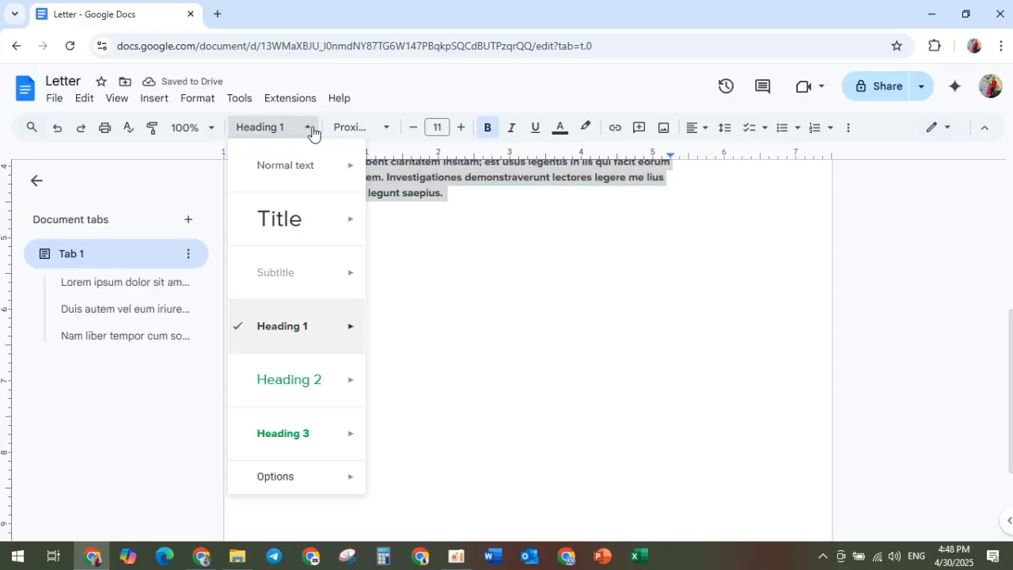
{"action": "left_click", "coordinate": [293, 220]}
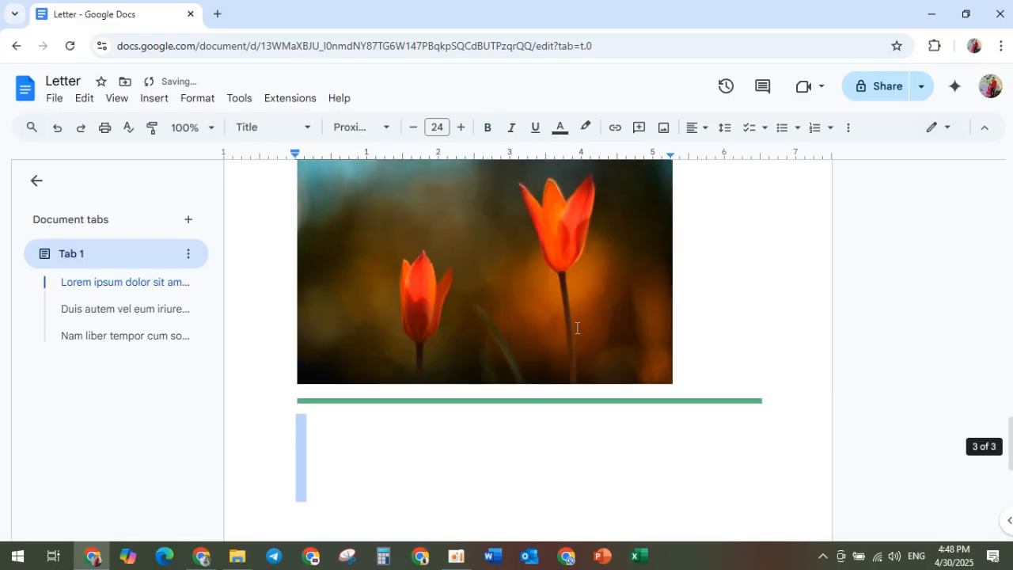
{"action": "left_click_drag", "start_coordinate": [1011, 445], "coordinate": [987, 341]}
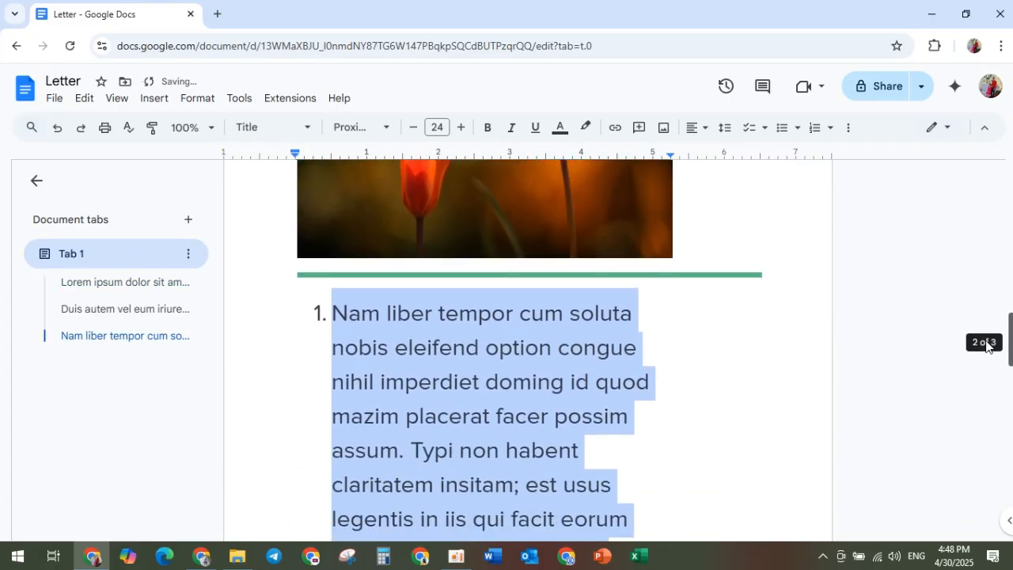
{"action": "left_click", "coordinate": [57, 128]}
{"action": "left_click", "coordinate": [57, 128]}
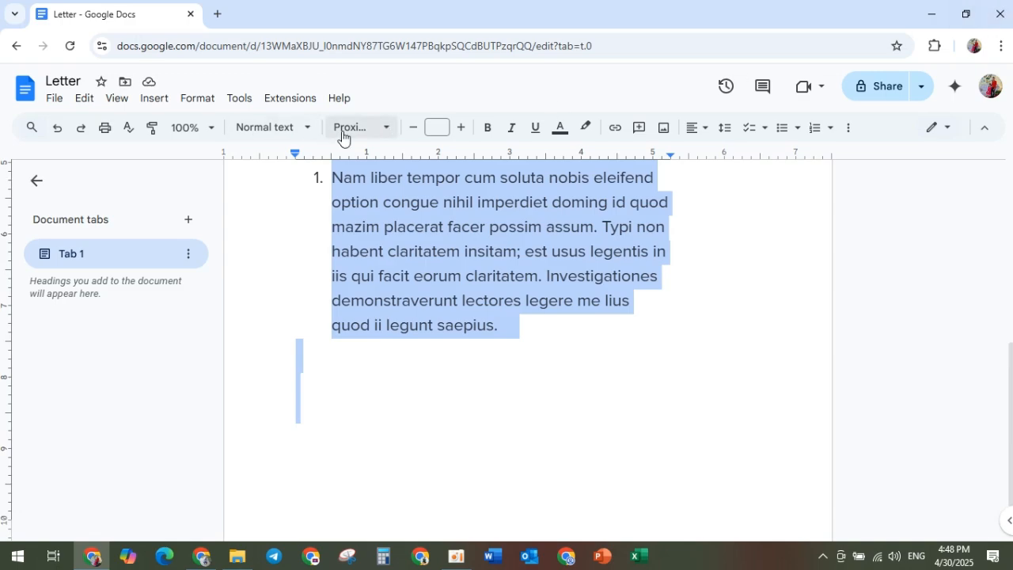
Step: Set the font of the selected letter text to Georgia
{"action": "left_click", "coordinate": [387, 130]}
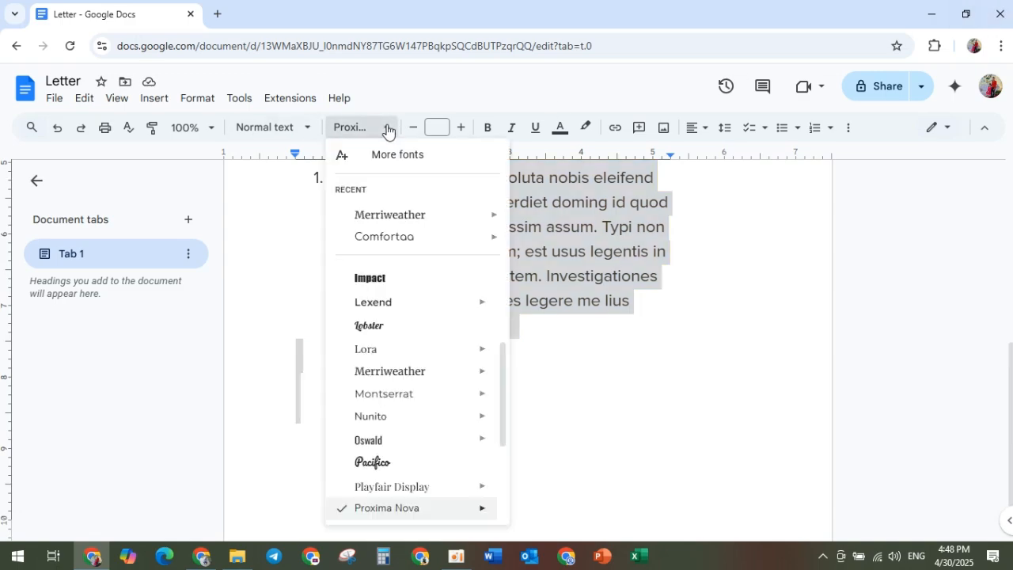
{"action": "scroll", "coordinate": [382, 280], "scroll_direction": "up", "scroll_amount": 1}
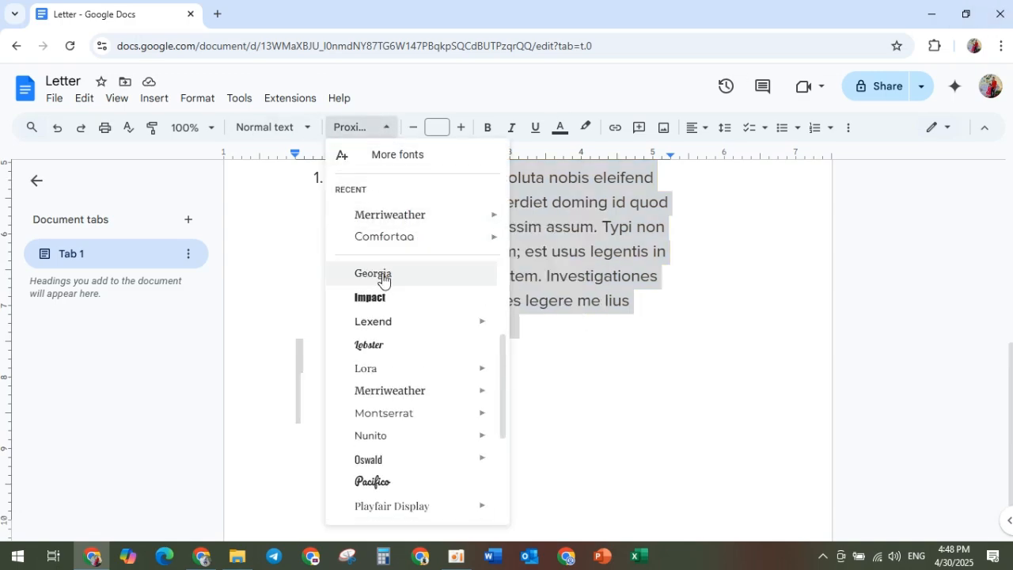
{"action": "left_click", "coordinate": [383, 275]}
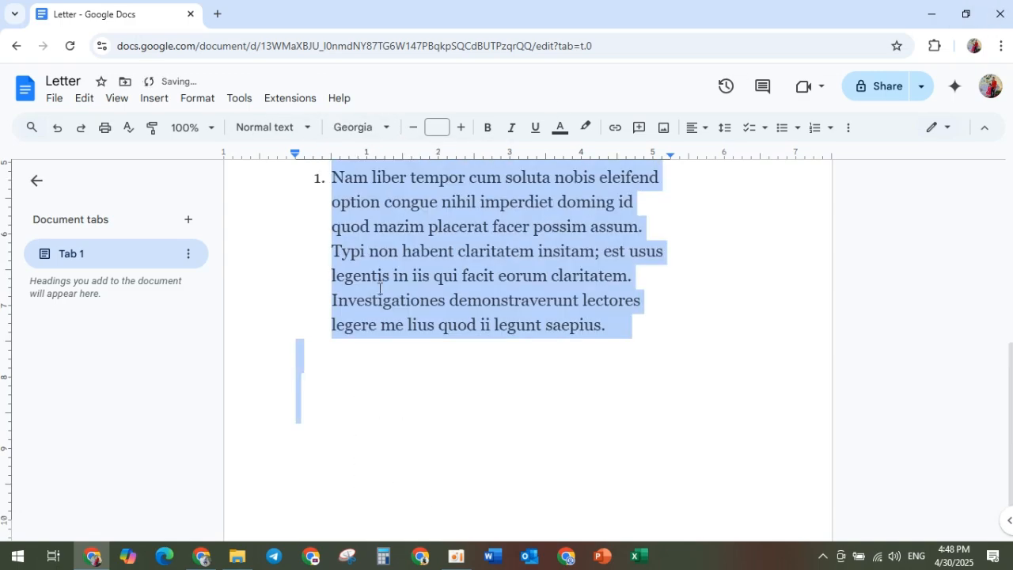
Step: Change the selected letter text's font to Impact and return to the start of the text
{"action": "left_click", "coordinate": [387, 130]}
{"action": "left_click", "coordinate": [375, 489]}
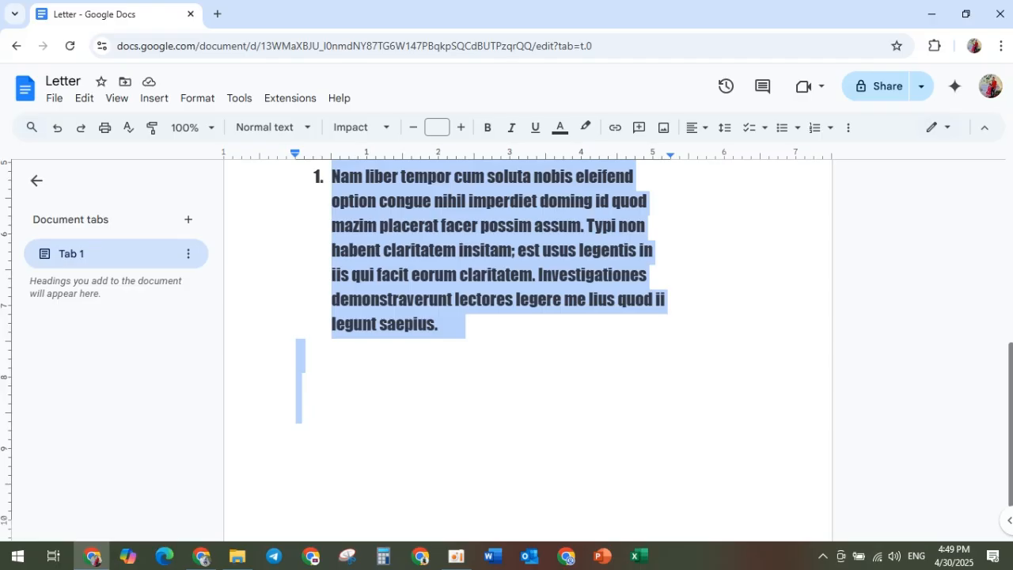
{"action": "left_click_drag", "start_coordinate": [1008, 383], "coordinate": [1006, 224]}
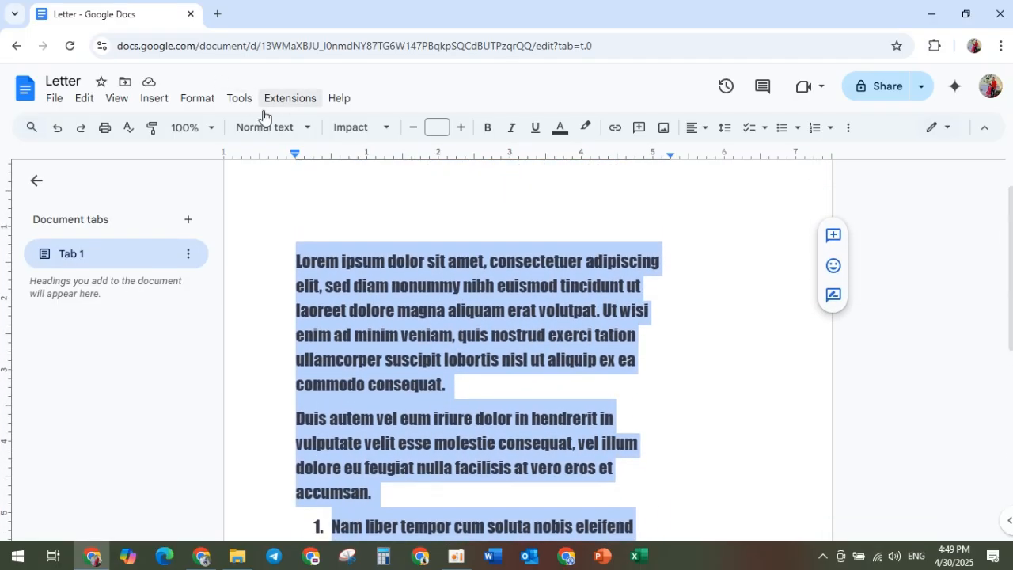
Step: Toggle bold on and off for the selected text and view the Merriweather weight variants without choosing one
{"action": "left_click", "coordinate": [486, 129]}
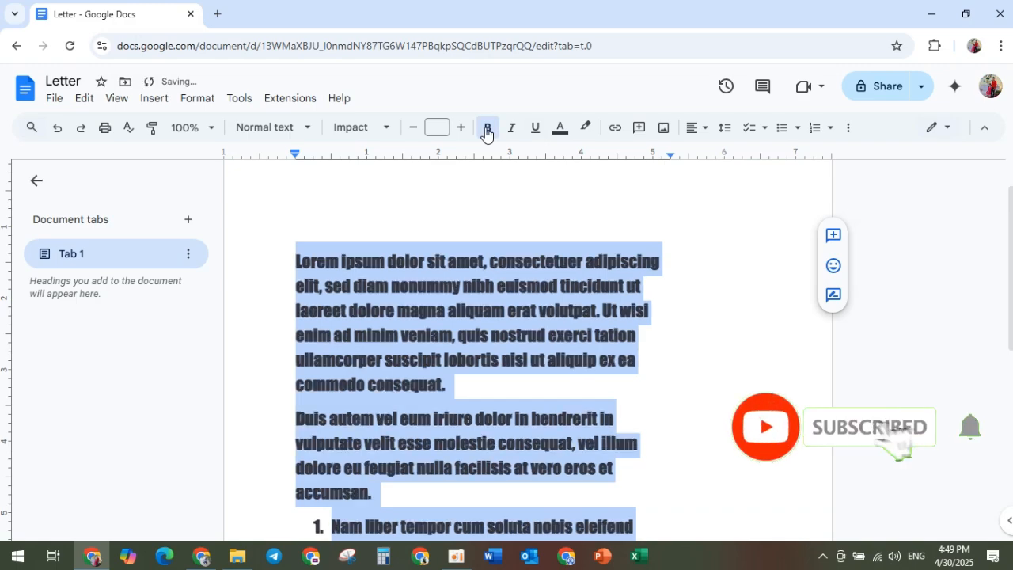
{"action": "left_click", "coordinate": [487, 129]}
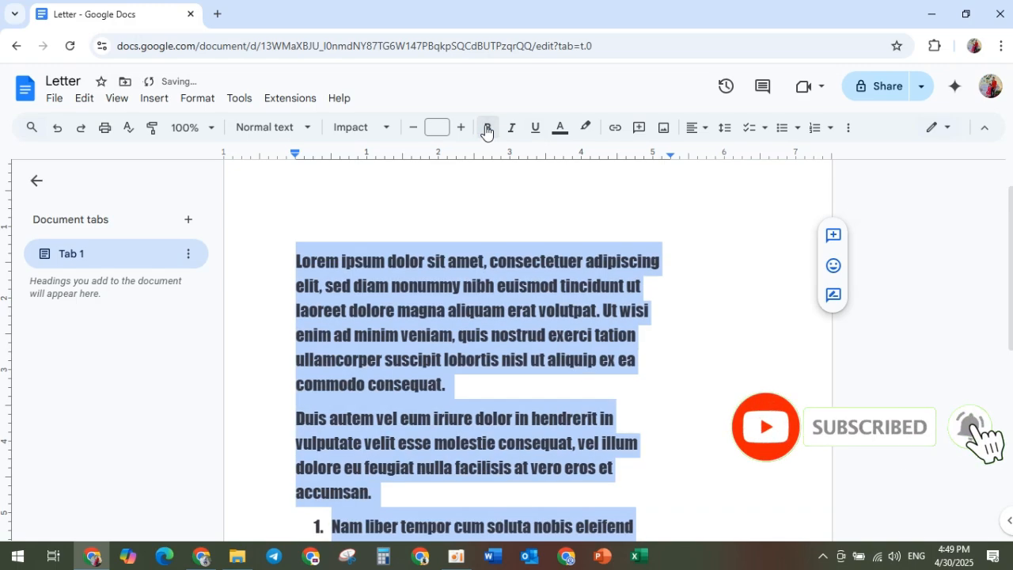
{"action": "left_click", "coordinate": [385, 131]}
{"action": "mouse_move", "coordinate": [491, 269]}
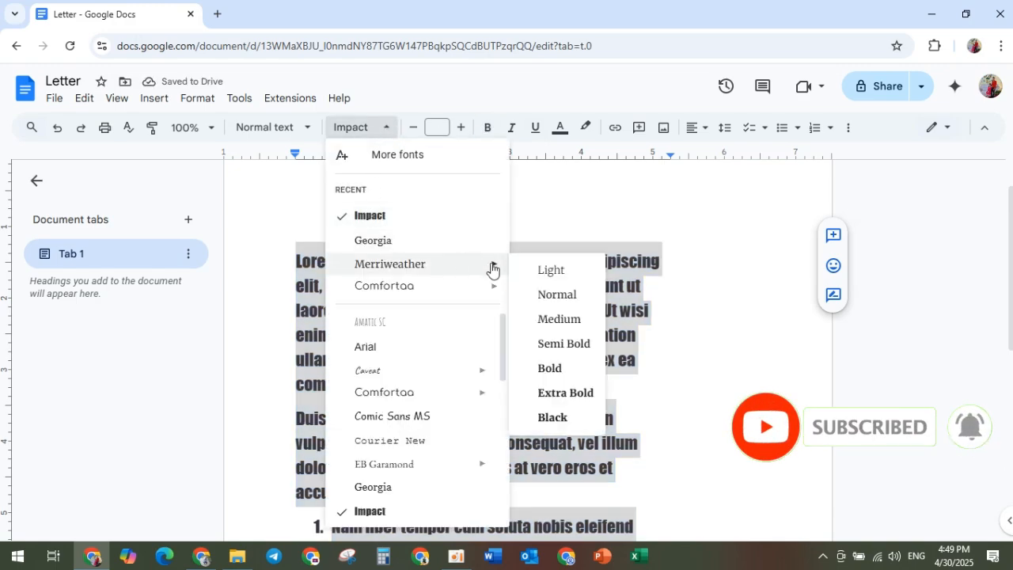
{"action": "left_click", "coordinate": [723, 309]}
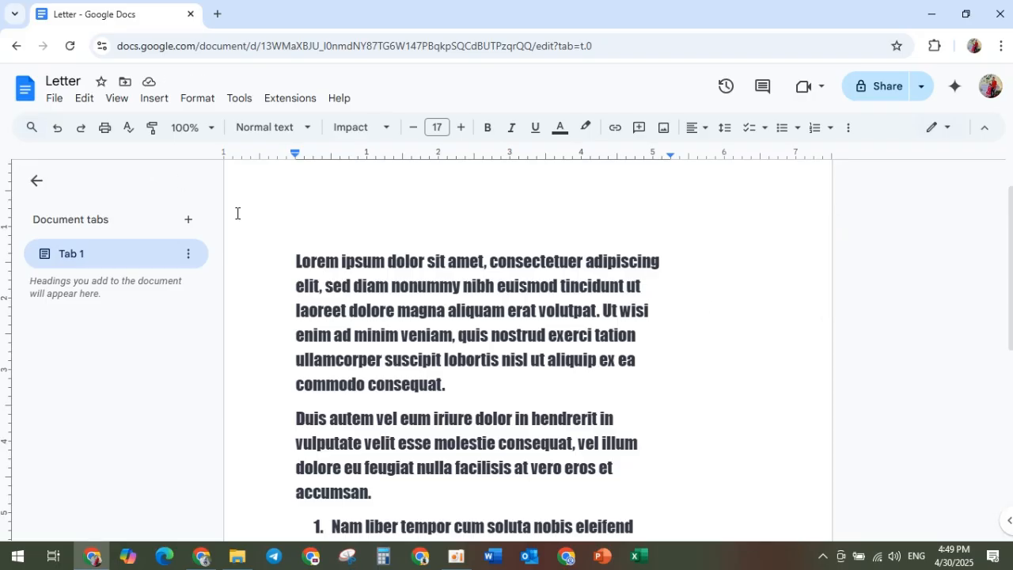
Step: Reselect the letter's text and set the document zoom to 125% after trying 150%
{"action": "left_click_drag", "start_coordinate": [297, 261], "coordinate": [665, 467]}
{"action": "left_click", "coordinate": [207, 128]}
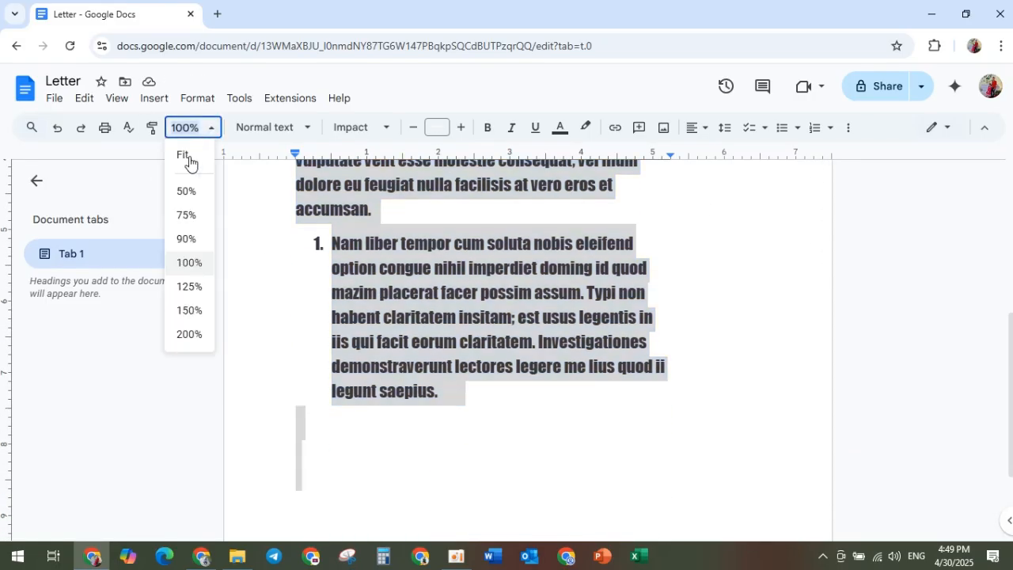
{"action": "left_click", "coordinate": [187, 311]}
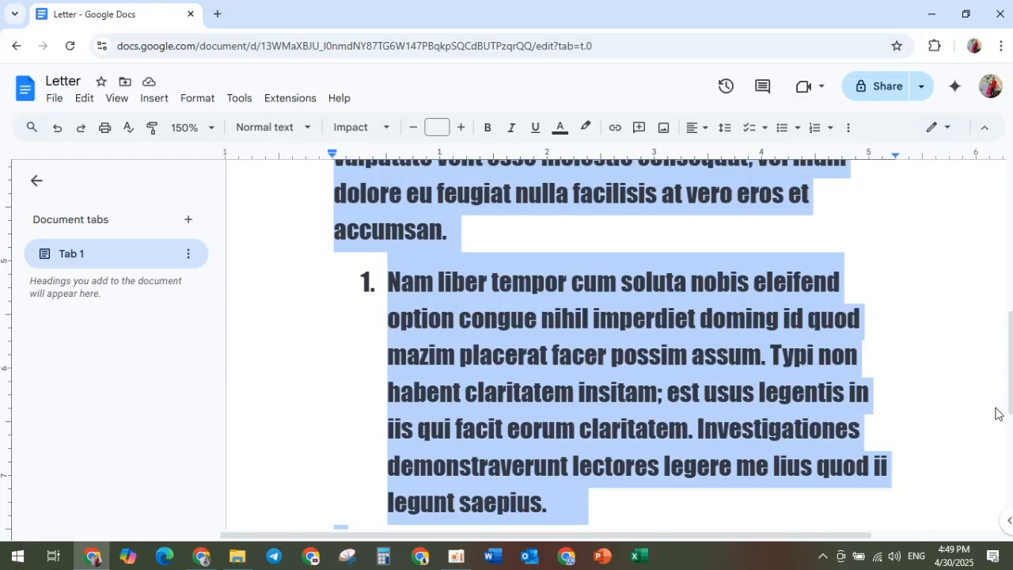
{"action": "left_click", "coordinate": [208, 129]}
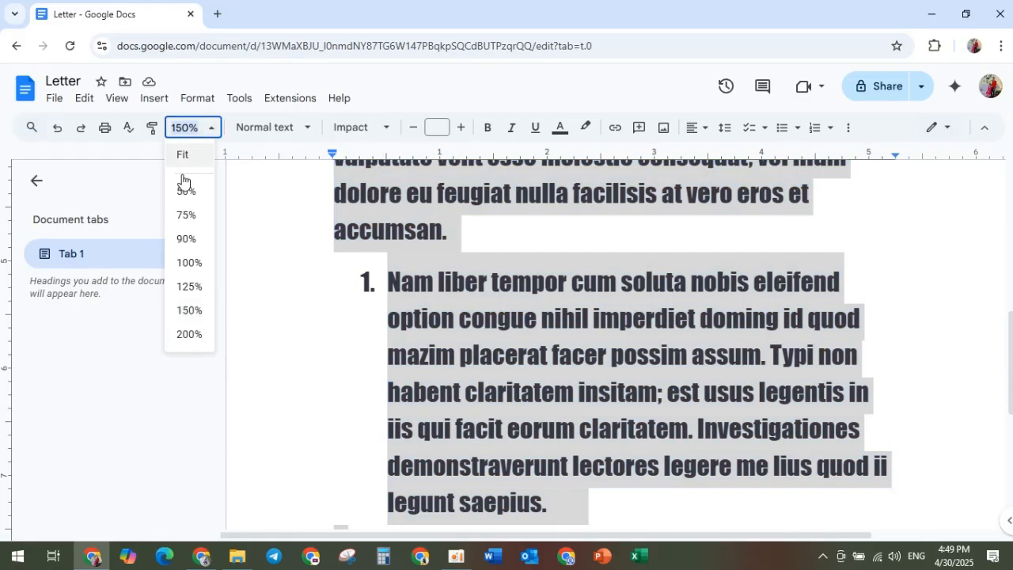
{"action": "left_click", "coordinate": [184, 289]}
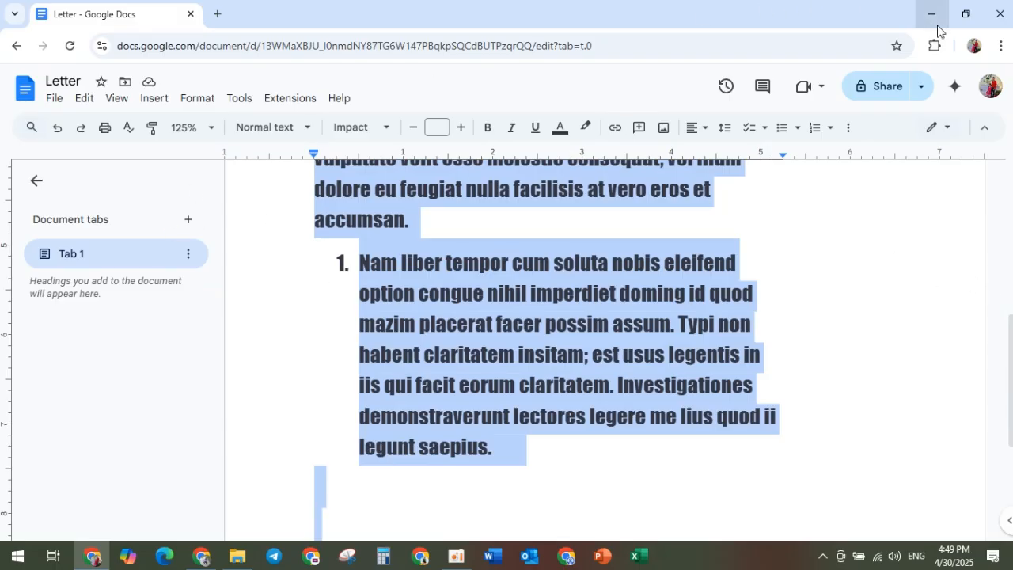
Step: Restore the browser window from full screen, resize it from its side and corner, and reposition it on the desktop
{"action": "left_click", "coordinate": [965, 14]}
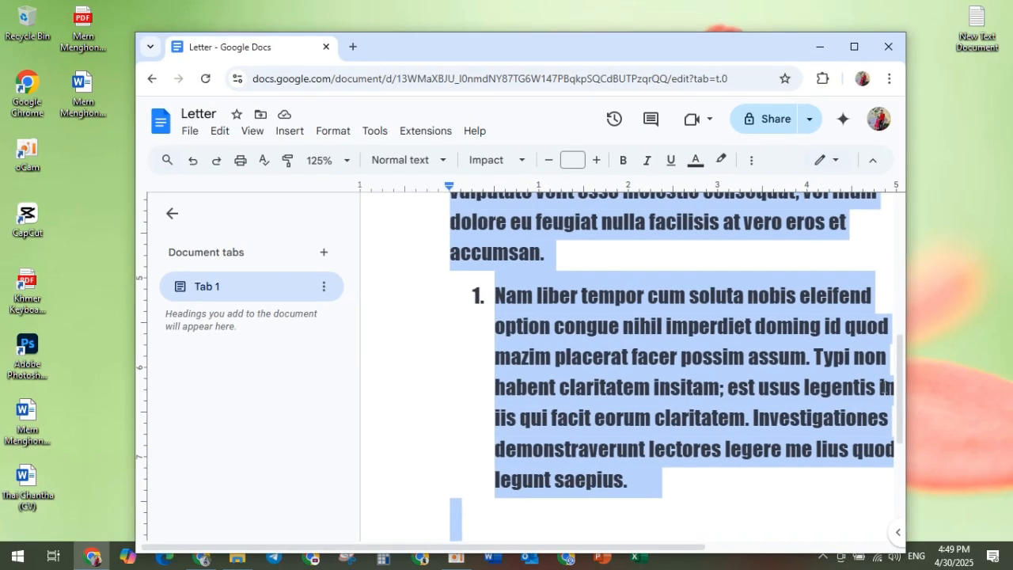
{"action": "left_click_drag", "start_coordinate": [902, 370], "coordinate": [1011, 264]}
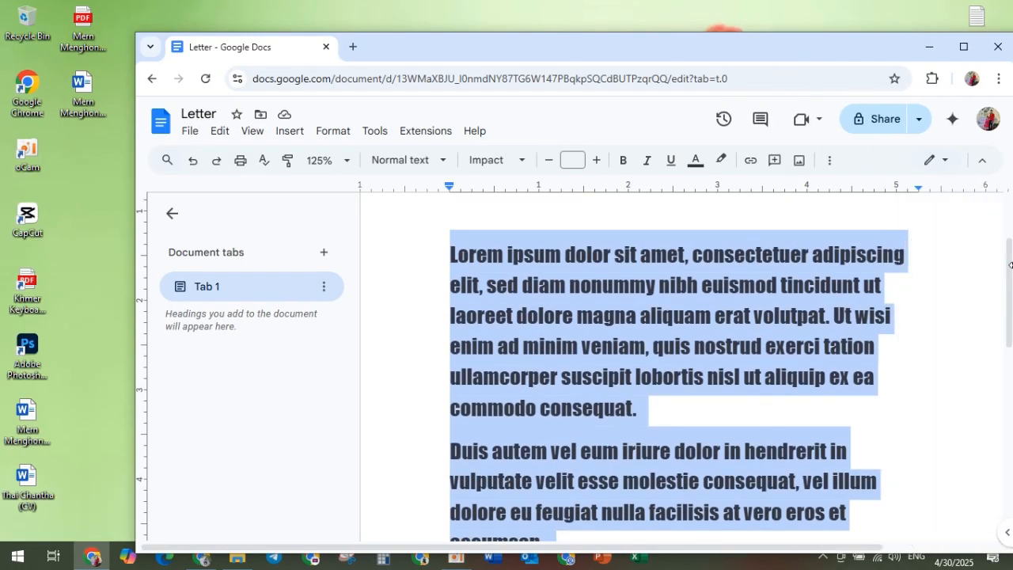
{"action": "left_click_drag", "start_coordinate": [718, 46], "coordinate": [635, 35]}
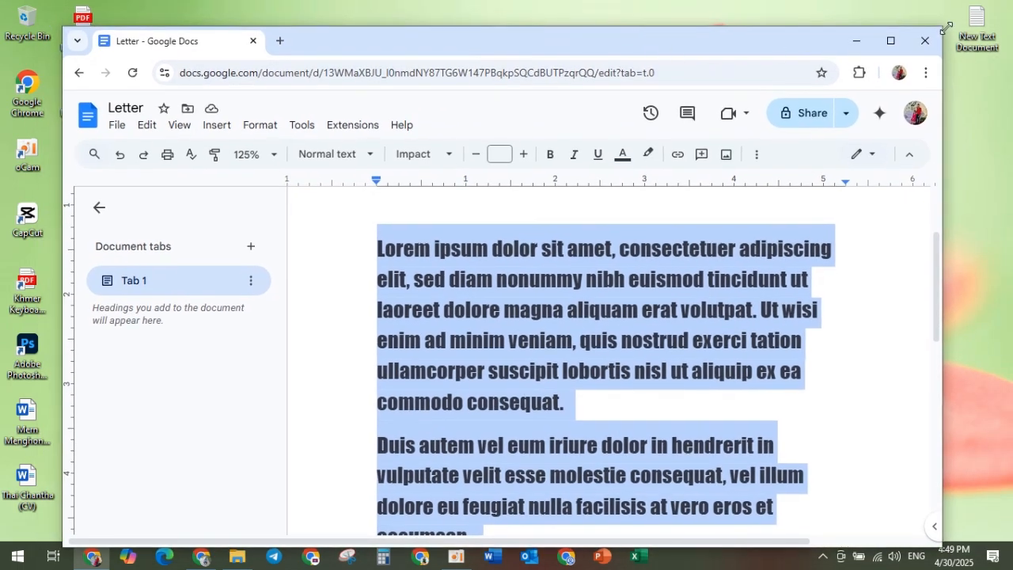
{"action": "left_click_drag", "start_coordinate": [63, 31], "coordinate": [76, 40]}
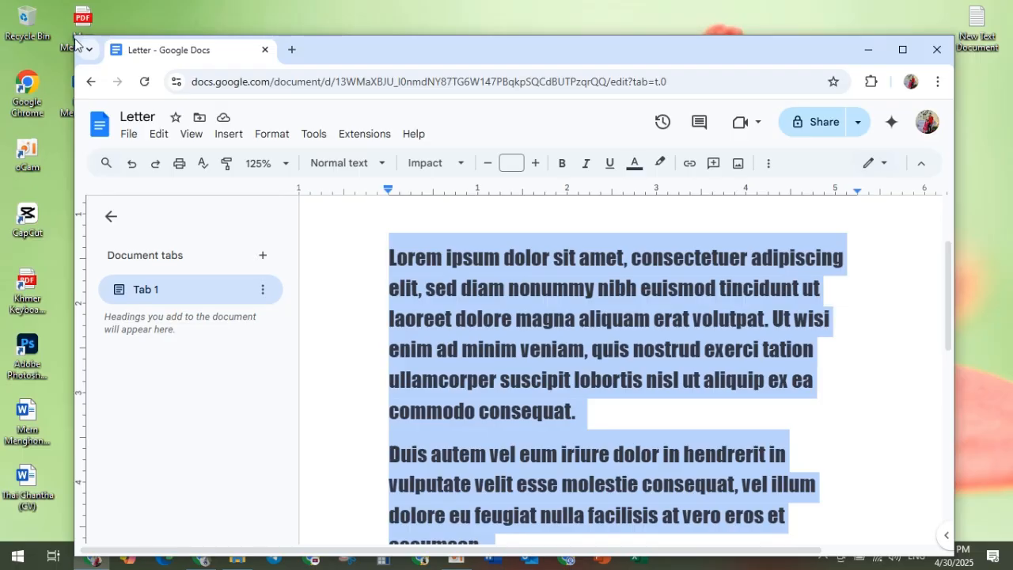
{"action": "left_click_drag", "start_coordinate": [74, 35], "coordinate": [220, 129]}
{"action": "left_click_drag", "start_coordinate": [582, 143], "coordinate": [445, 49]}
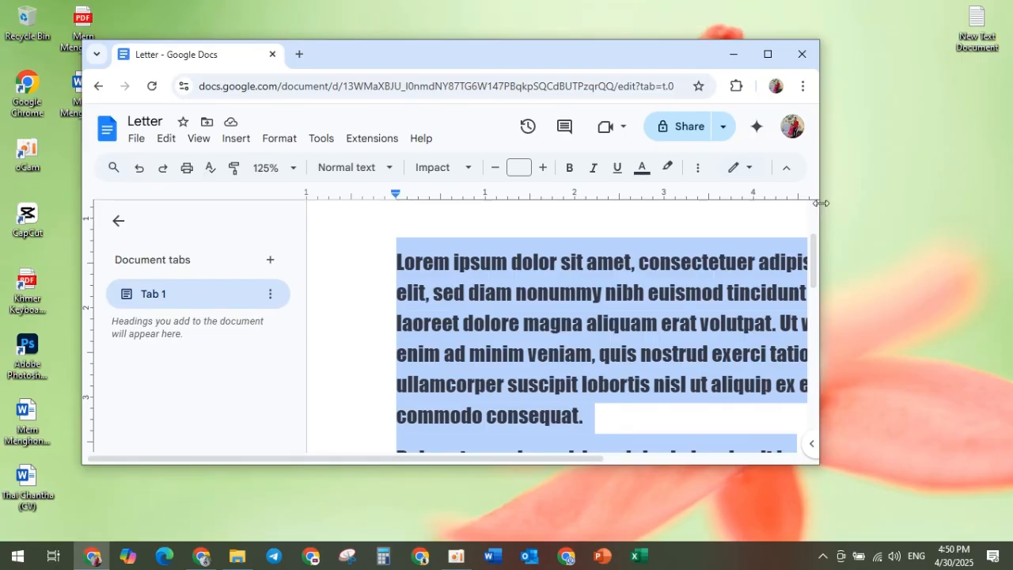
Step: Enlarge the browser window in width and height and minimize it to the taskbar
{"action": "left_click_drag", "start_coordinate": [819, 207], "coordinate": [955, 213]}
{"action": "left_click", "coordinate": [806, 263]}
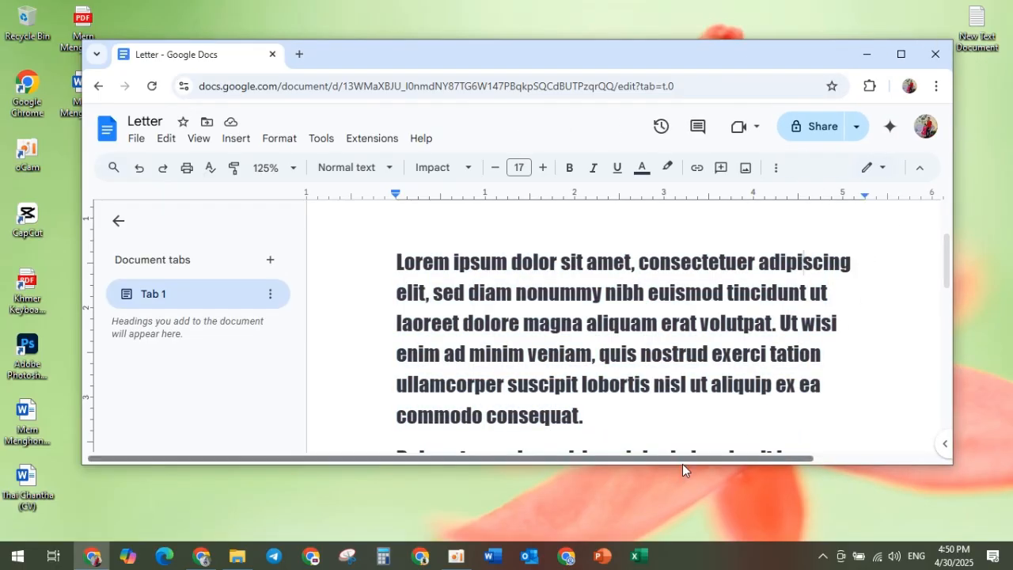
{"action": "left_click_drag", "start_coordinate": [682, 466], "coordinate": [682, 500]}
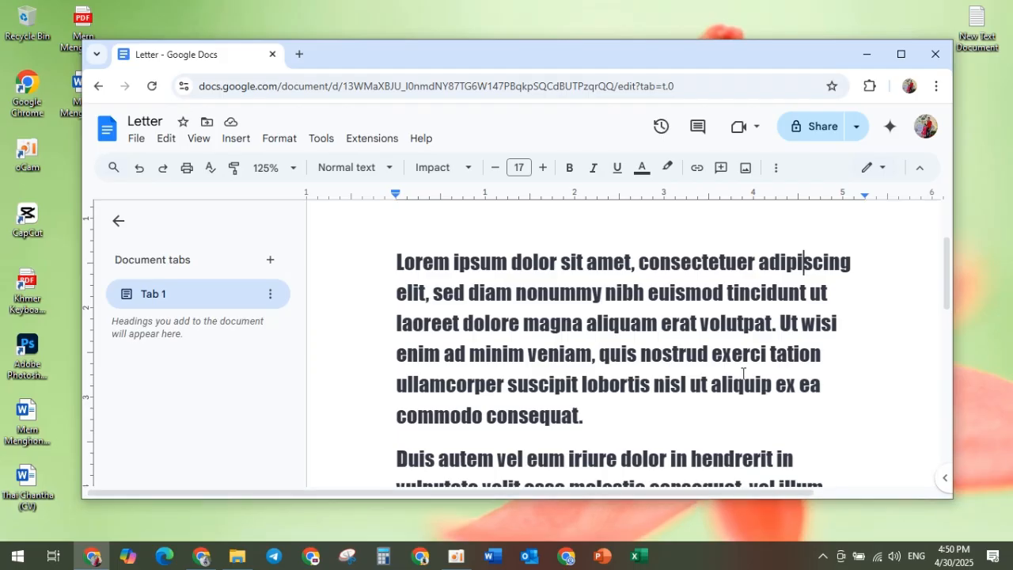
{"action": "left_click_drag", "start_coordinate": [945, 266], "coordinate": [950, 281]}
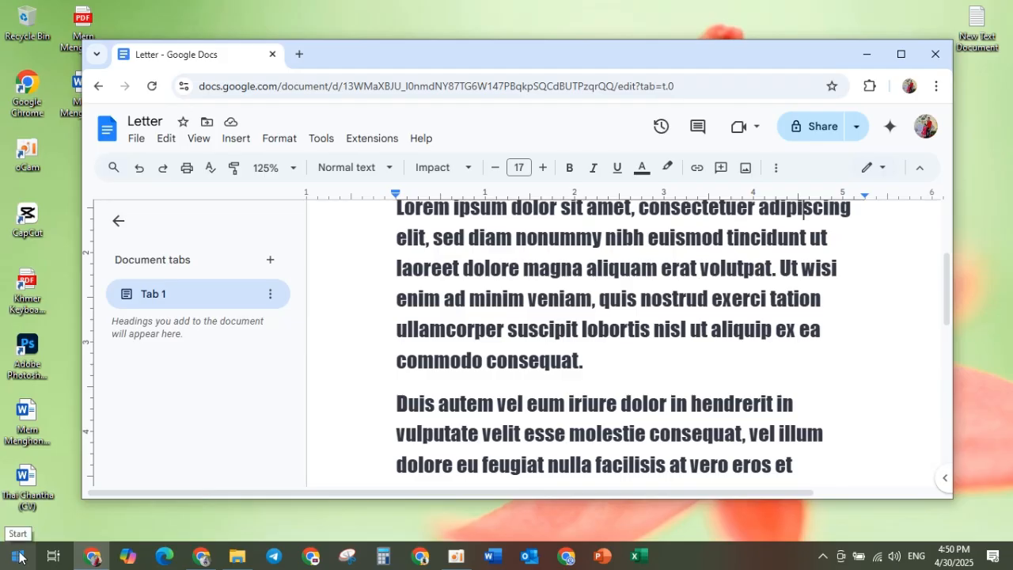
{"action": "left_click", "coordinate": [866, 52]}
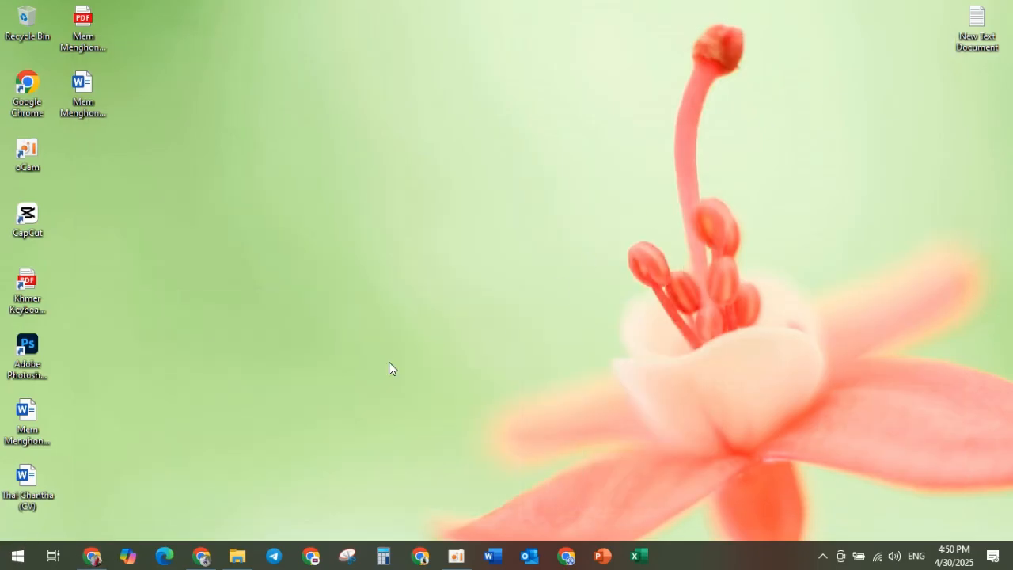
Step: Open the Temp folder by choosing %temp% from the Run command history and running it
{"action": "right_click", "coordinate": [19, 556]}
{"action": "left_click", "coordinate": [48, 478]}
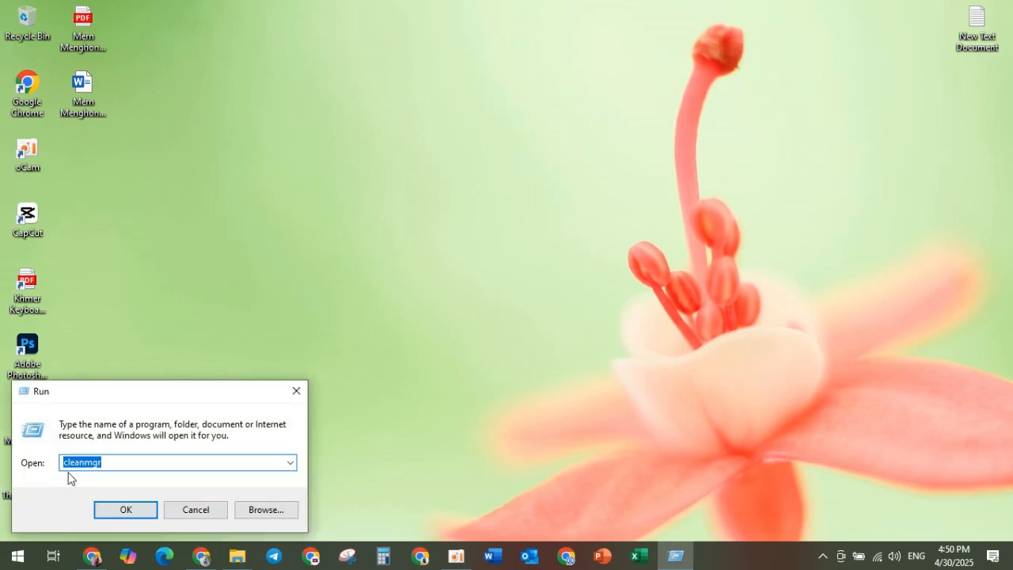
{"action": "left_click", "coordinate": [290, 463]}
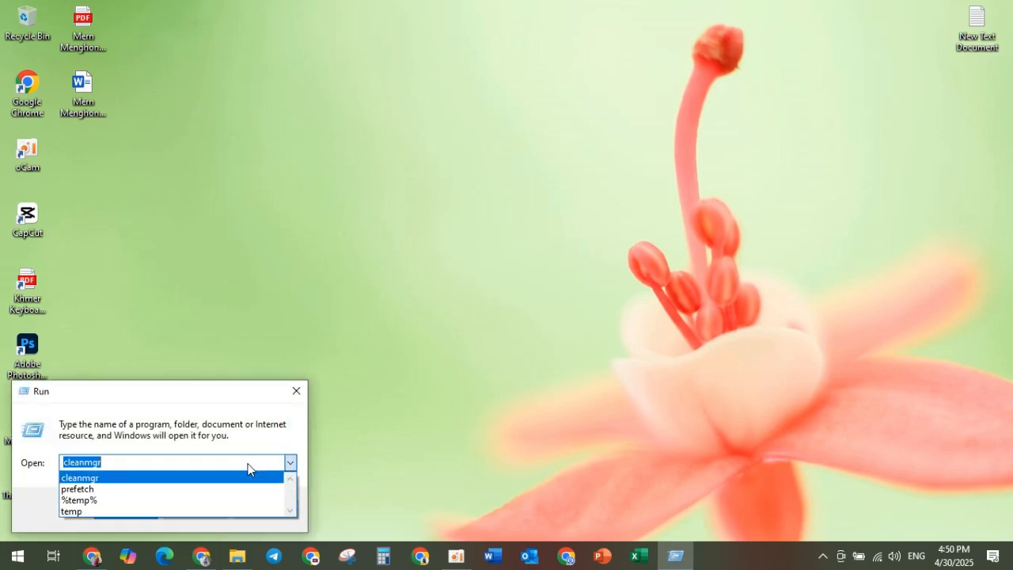
{"action": "left_click", "coordinate": [100, 500]}
{"action": "left_click", "coordinate": [134, 512]}
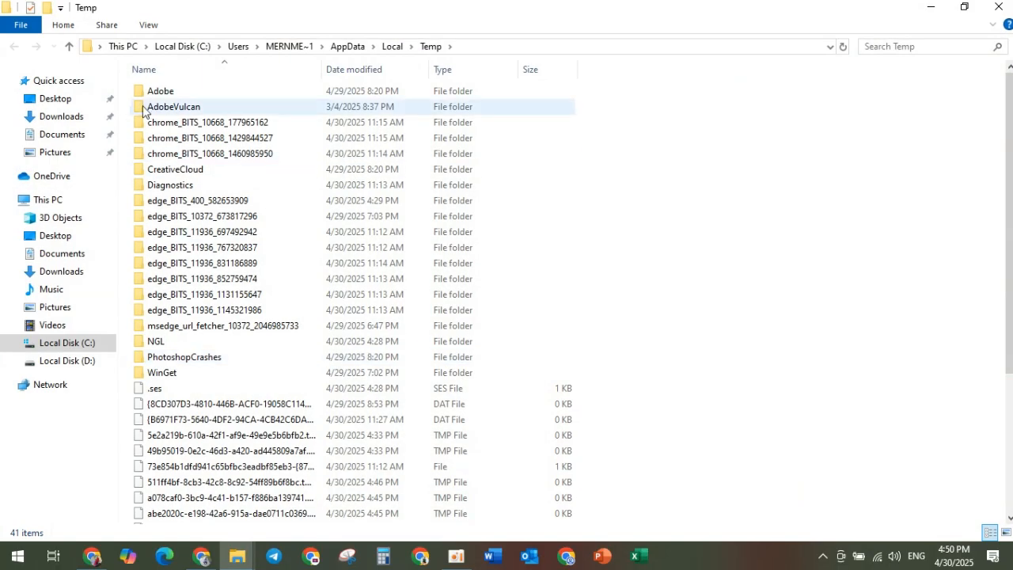
Step: Permanently delete all items in the Temp folder, skipping every file in use, and close the folder window
{"action": "left_click_drag", "start_coordinate": [131, 92], "coordinate": [510, 563]}
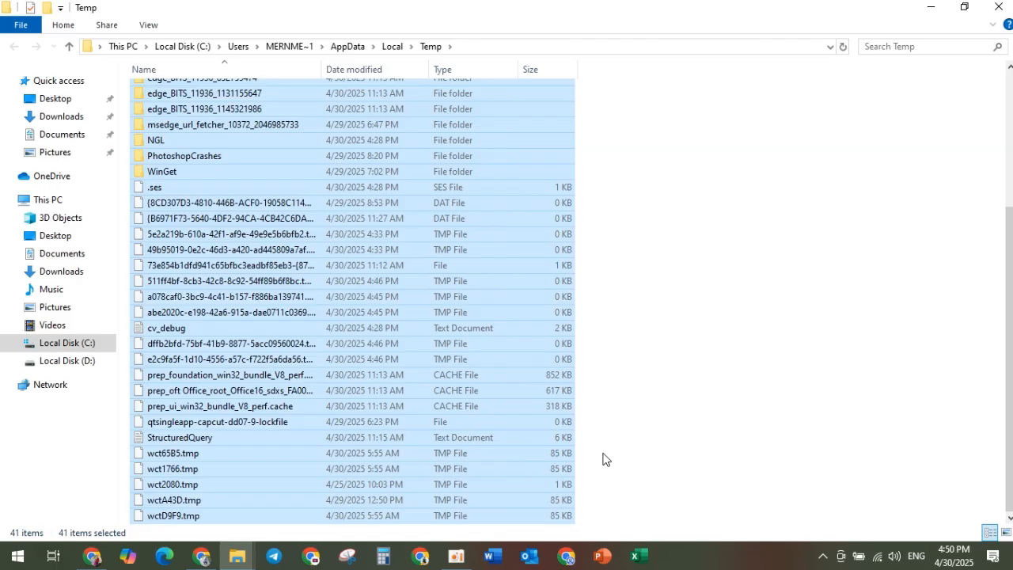
{"action": "key", "text": "shift+Delete"}
{"action": "key", "text": "Return"}
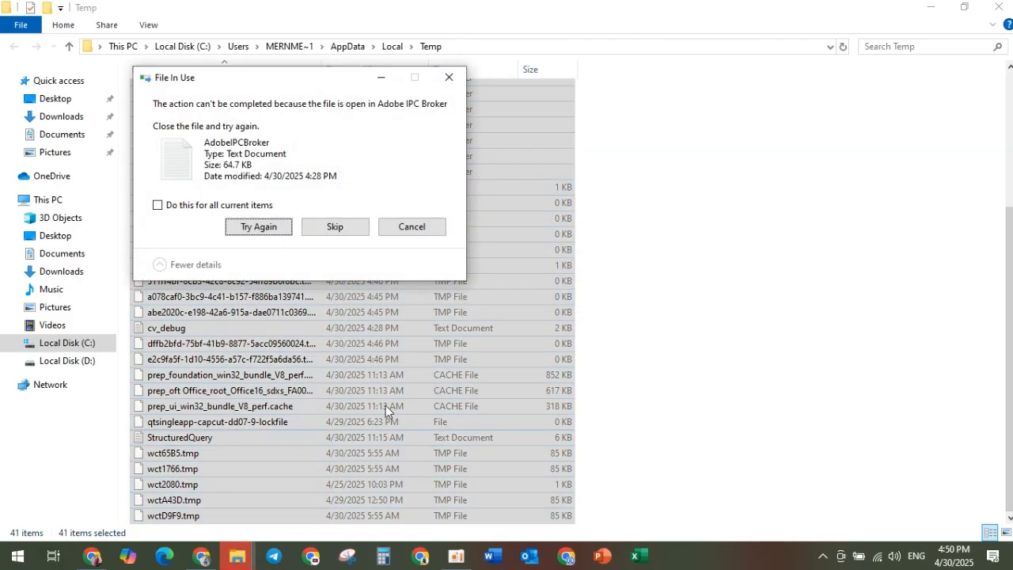
{"action": "left_click", "coordinate": [172, 207]}
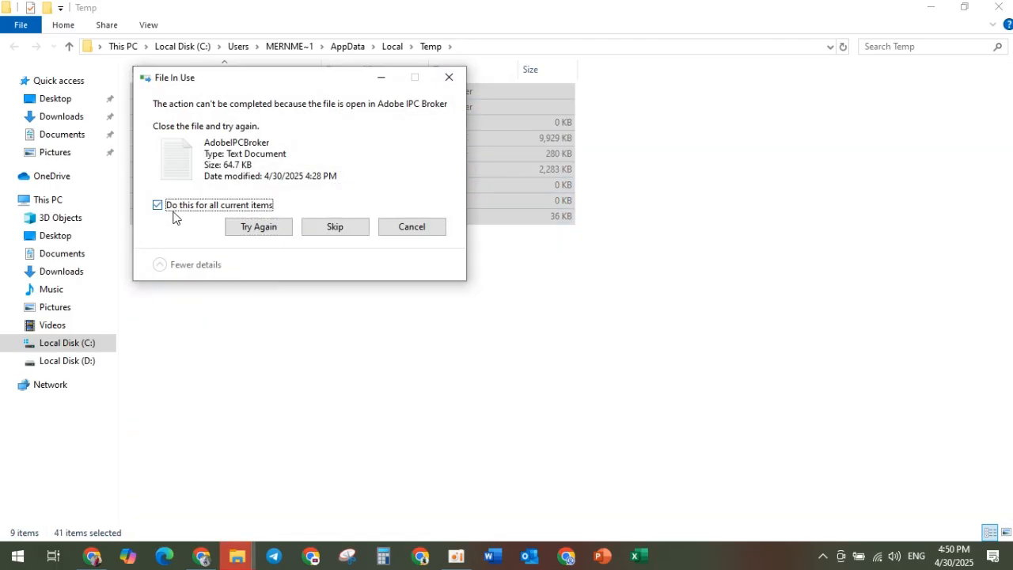
{"action": "left_click", "coordinate": [335, 228]}
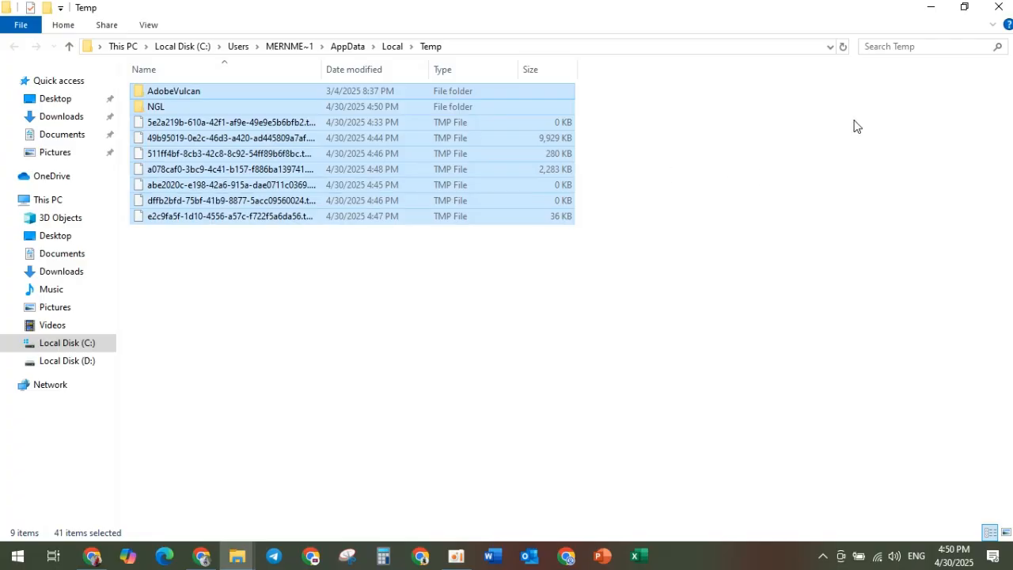
{"action": "left_click", "coordinate": [999, 6]}
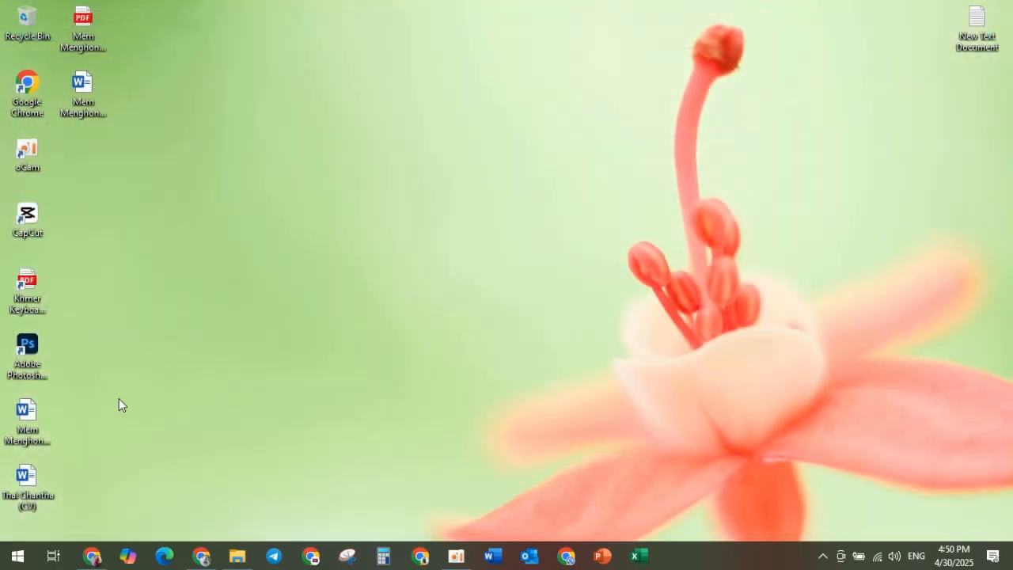
Step: Run the prefetch command from the Run history, grant access to the Prefetch folder, and select all its files
{"action": "right_click", "coordinate": [17, 555]}
{"action": "left_click", "coordinate": [56, 479]}
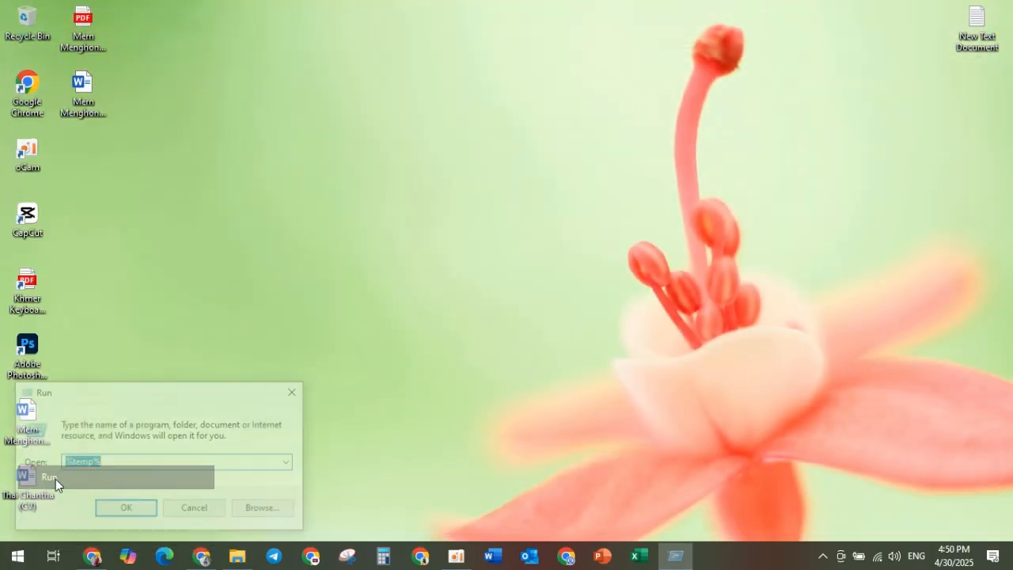
{"action": "left_click", "coordinate": [290, 462]}
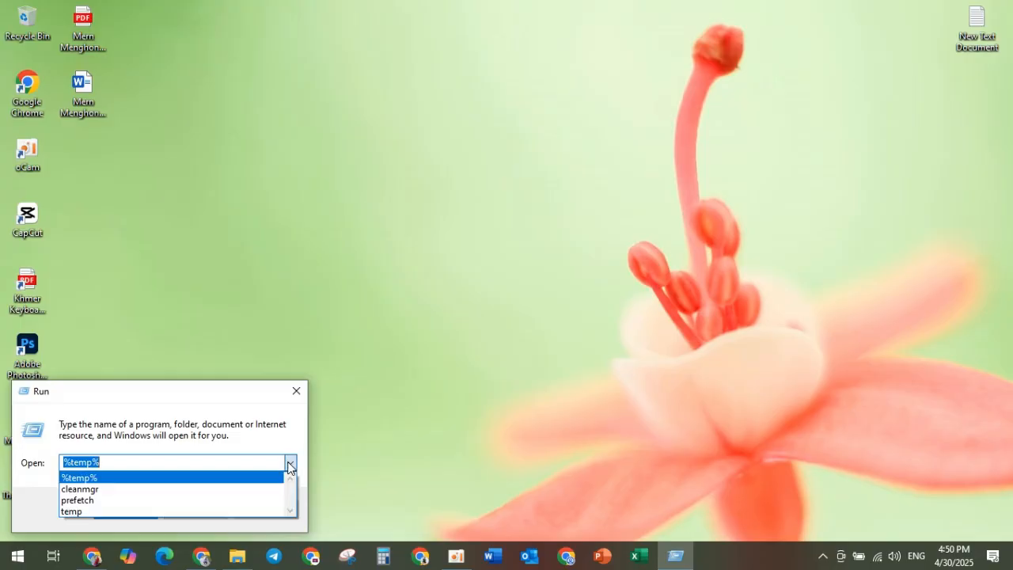
{"action": "left_click", "coordinate": [79, 500]}
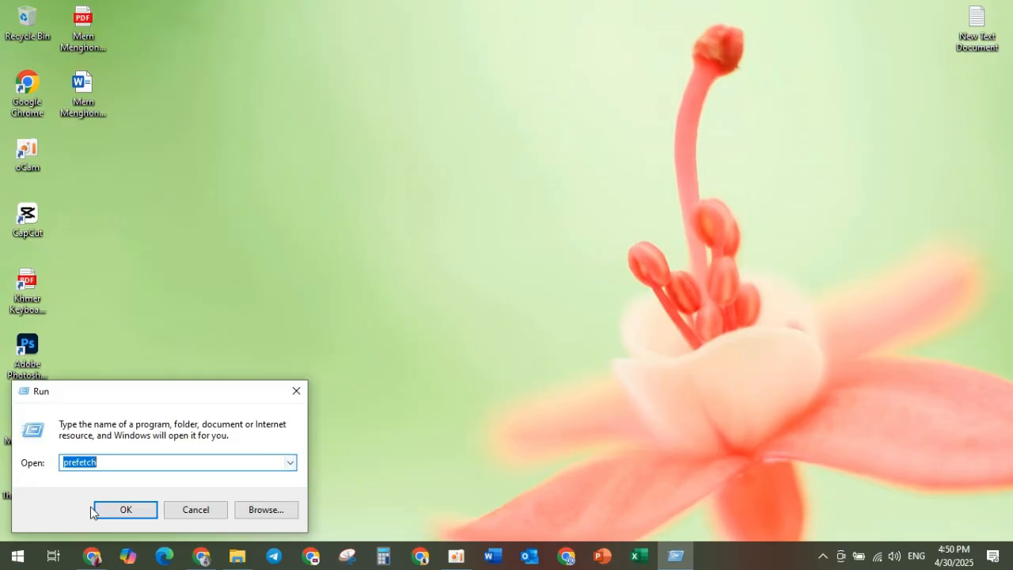
{"action": "left_click", "coordinate": [106, 511]}
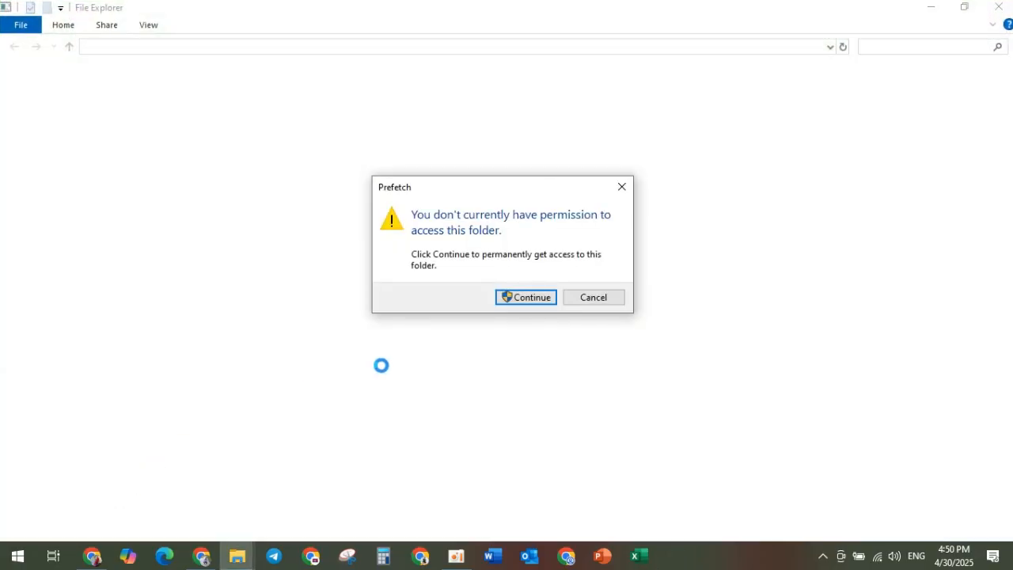
{"action": "left_click", "coordinate": [531, 297]}
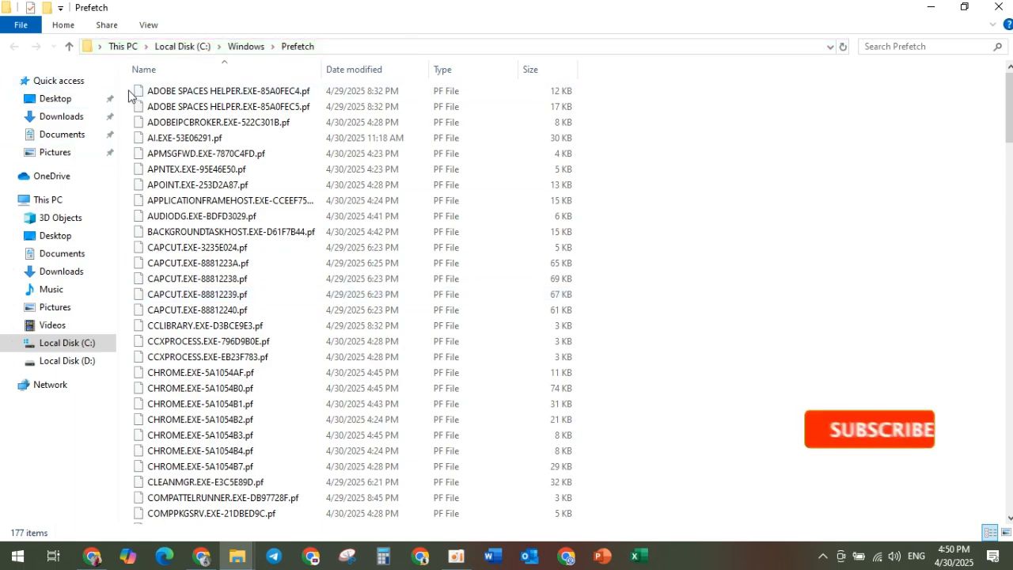
{"action": "key", "text": "ctrl+a"}
{"action": "left_click_drag", "start_coordinate": [587, 524], "coordinate": [689, 542]}
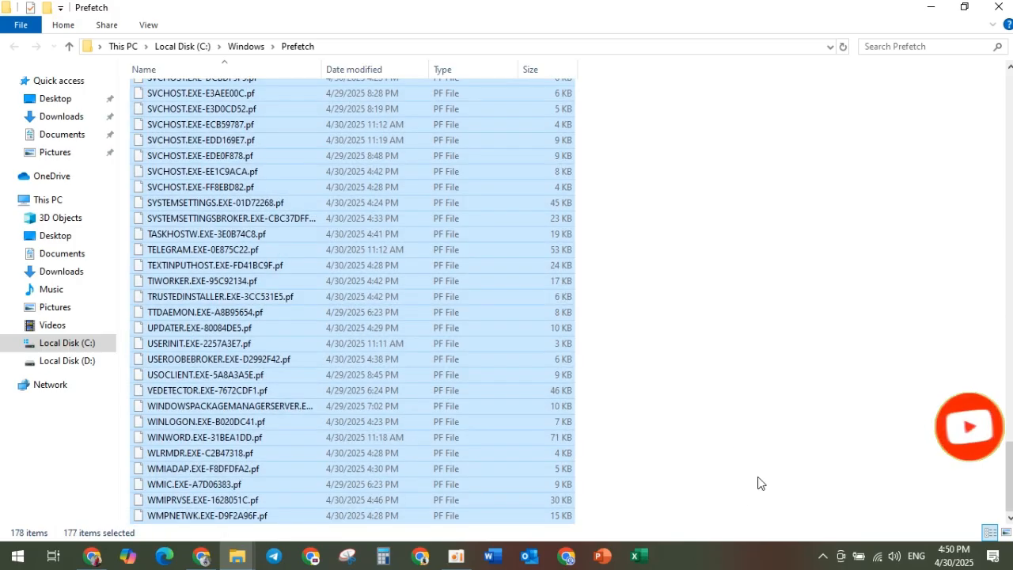
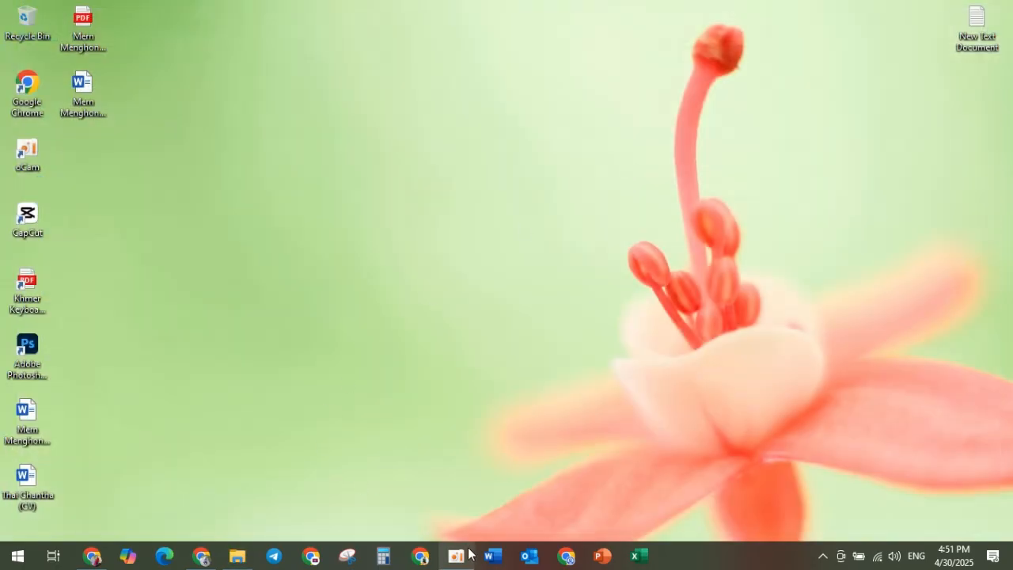
{"action": "left_click", "coordinate": [457, 556]}
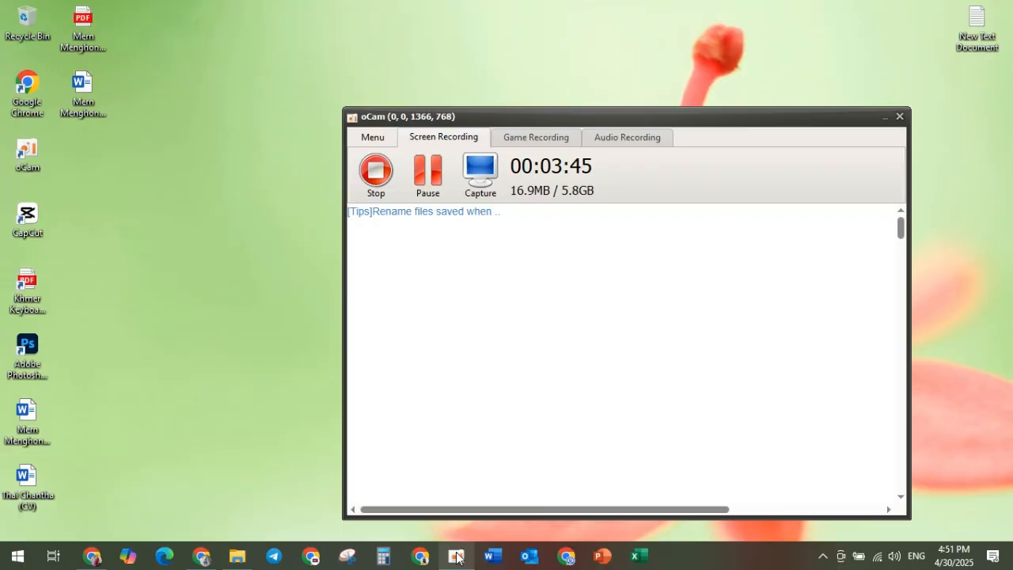